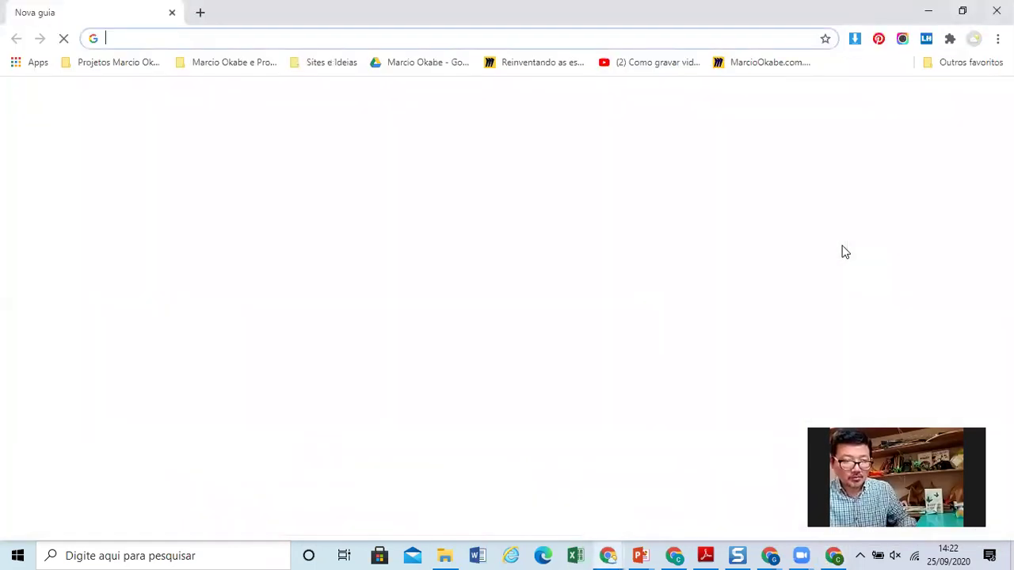
Step: Open the Konfide page on Sympla and go to the account's Meus eventos list
type("cu")
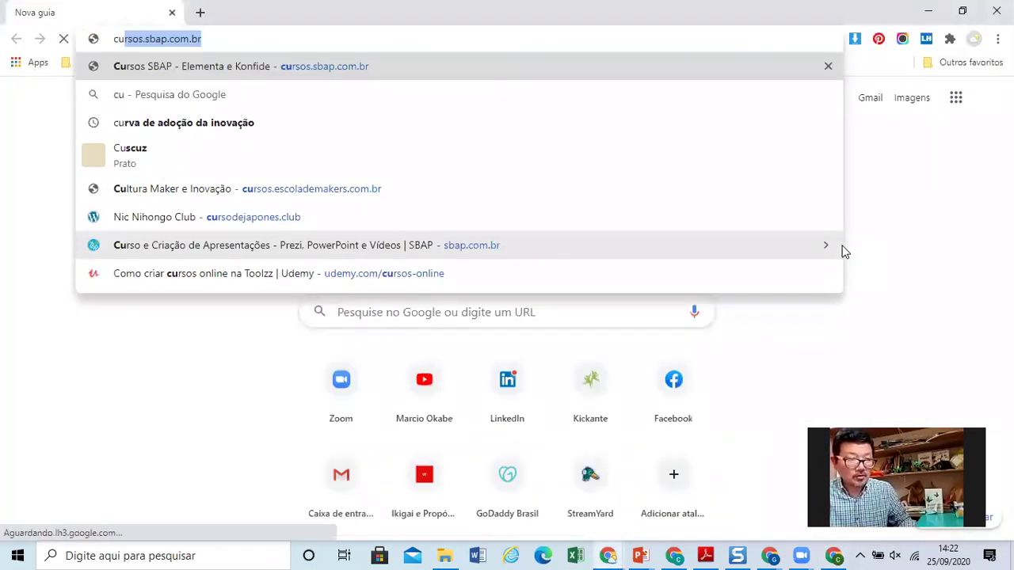
key("BackSpace")
key("BackSpace")
key("BackSpace")
type("sy")
key("Return")
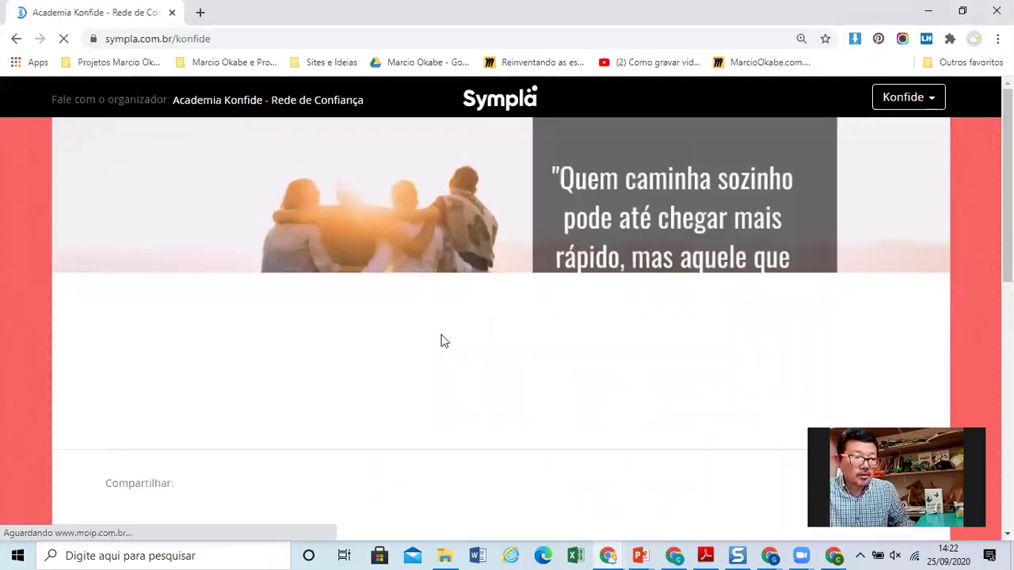
left_click(929, 100)
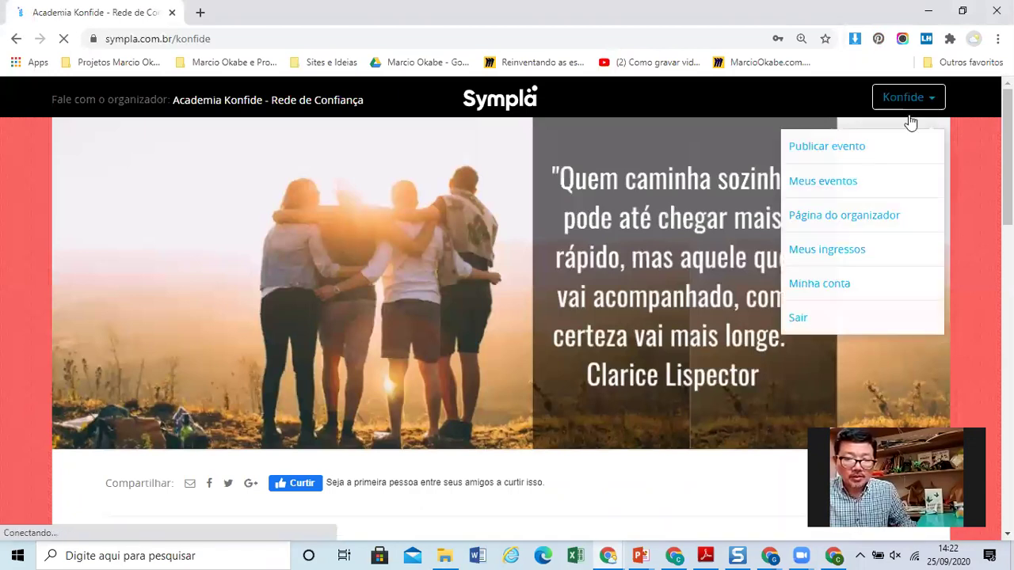
left_click(821, 190)
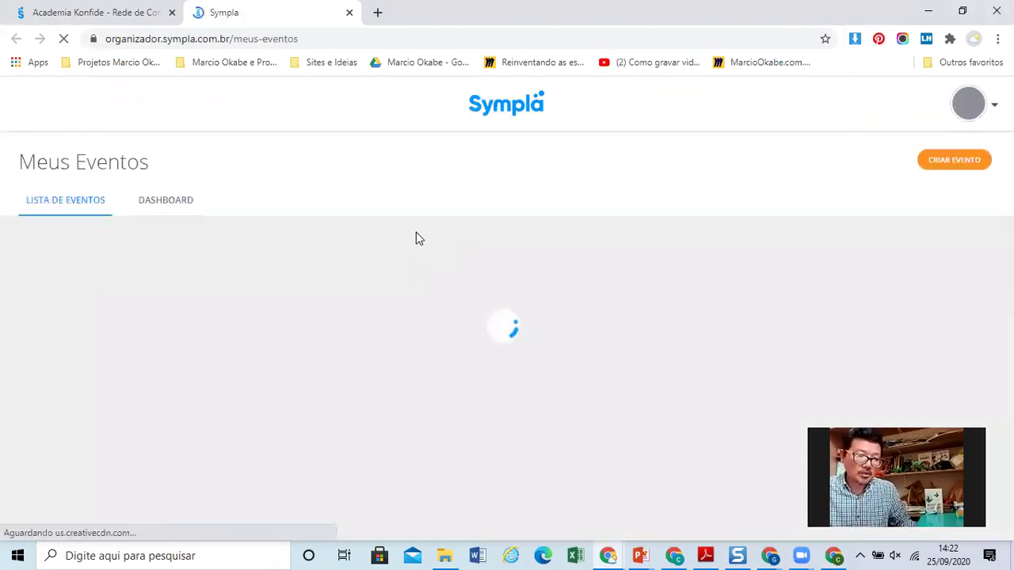
Step: Open the management page of the closed event "Vídeos incríveis com PowToon" in the event list
scroll(416, 230, "down", 3)
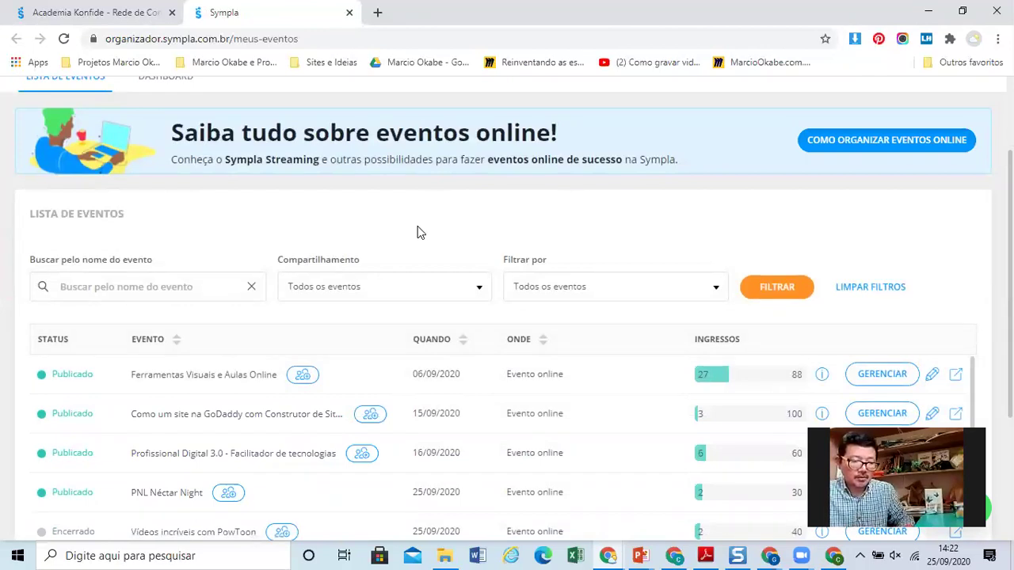
scroll(605, 256, "down", 3)
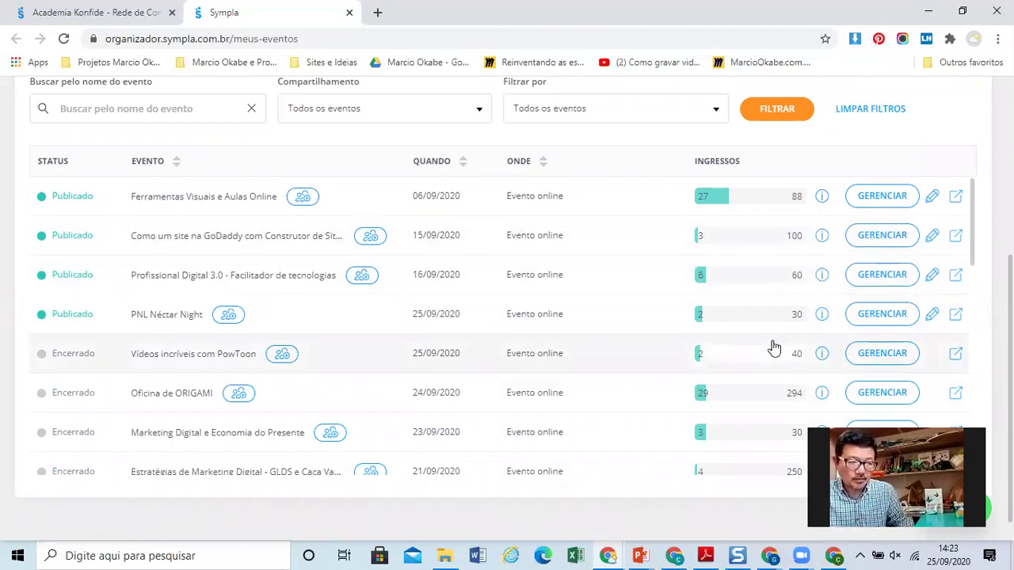
left_click(907, 358)
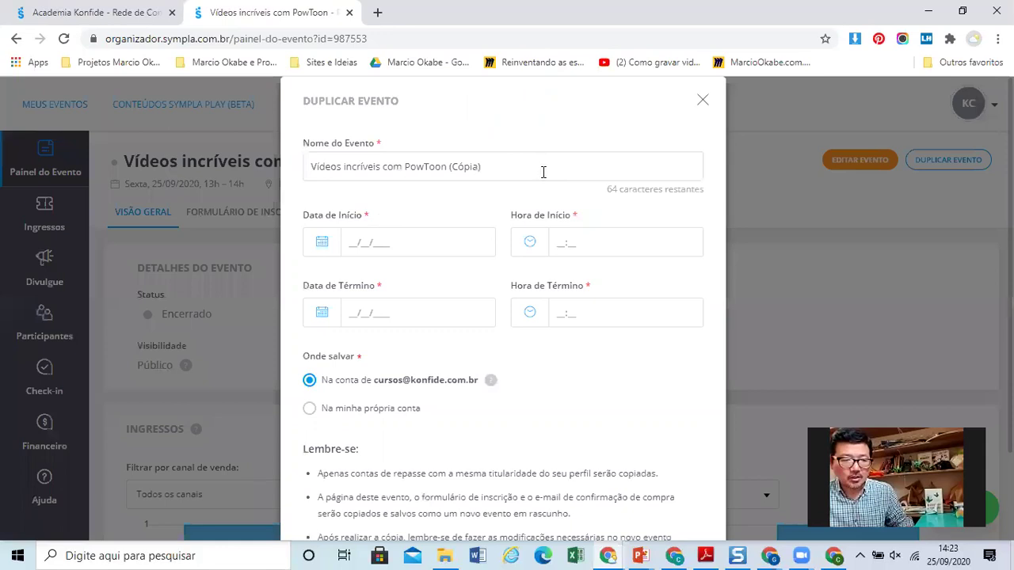
Step: Remove "(Cópia)" from the duplicate's event name so it reads "Vídeos incríveis com PowToon"
left_click(545, 174)
key("ctrl+shift+Left")
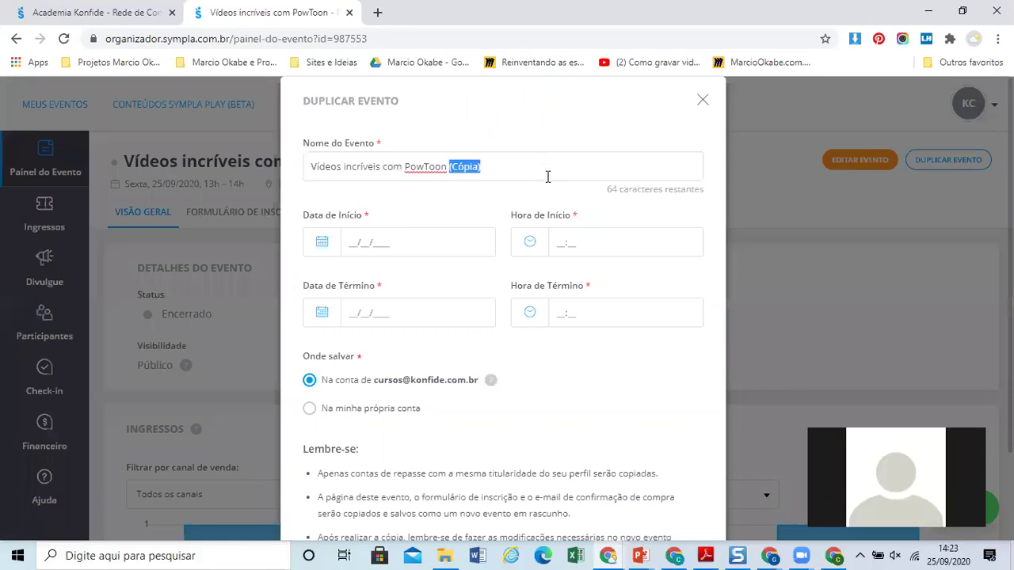
key("BackSpace")
key("BackSpace")
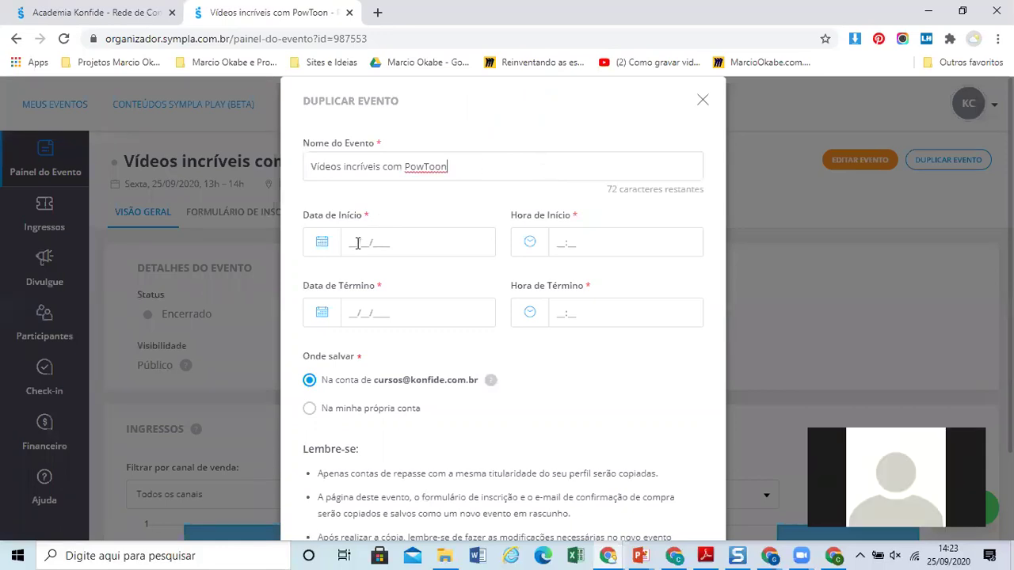
Step: Set the duplicate event's start to 02/10/2020 at 13:00
left_click(357, 243)
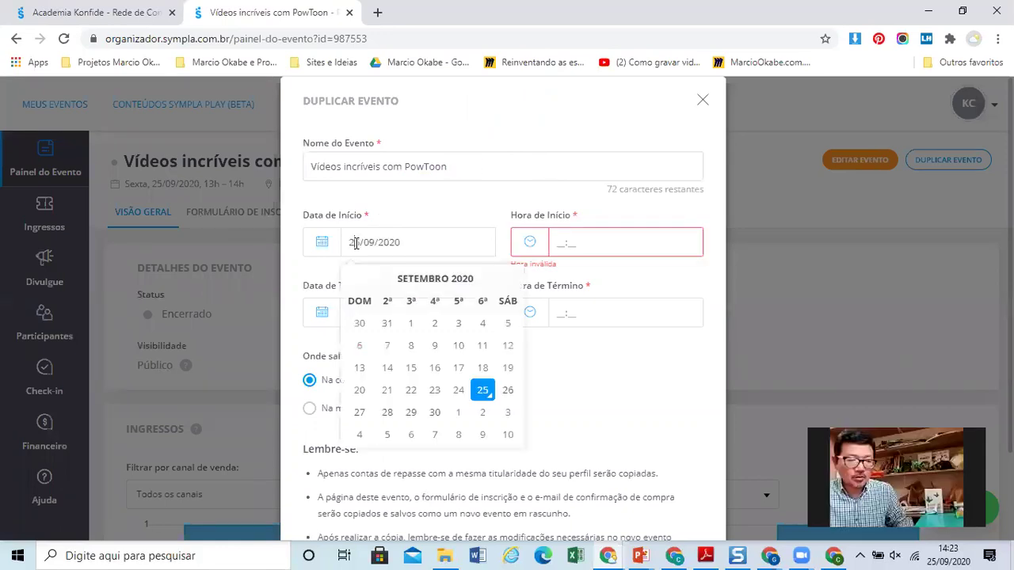
left_click(480, 415)
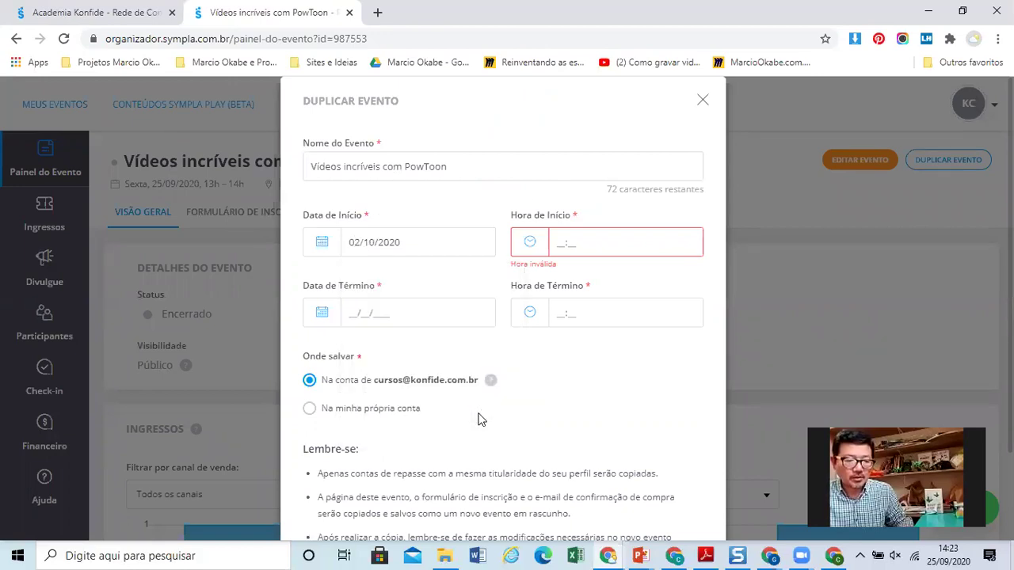
left_click(576, 243)
left_click(594, 355)
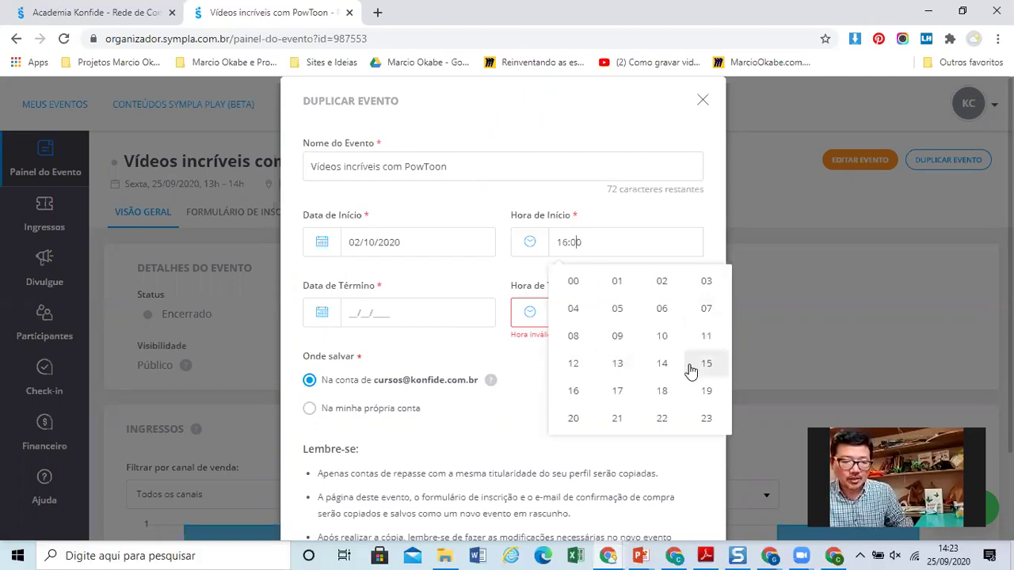
left_click(615, 367)
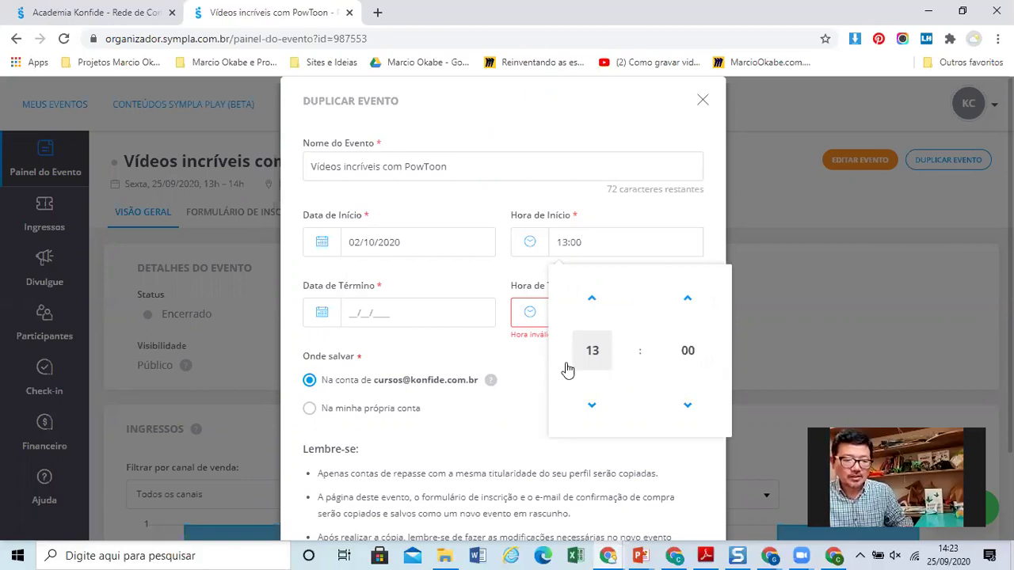
Step: Set the duplicate event's end to 02/10/2020 at 14:00 and duplicate the event
left_click(399, 314)
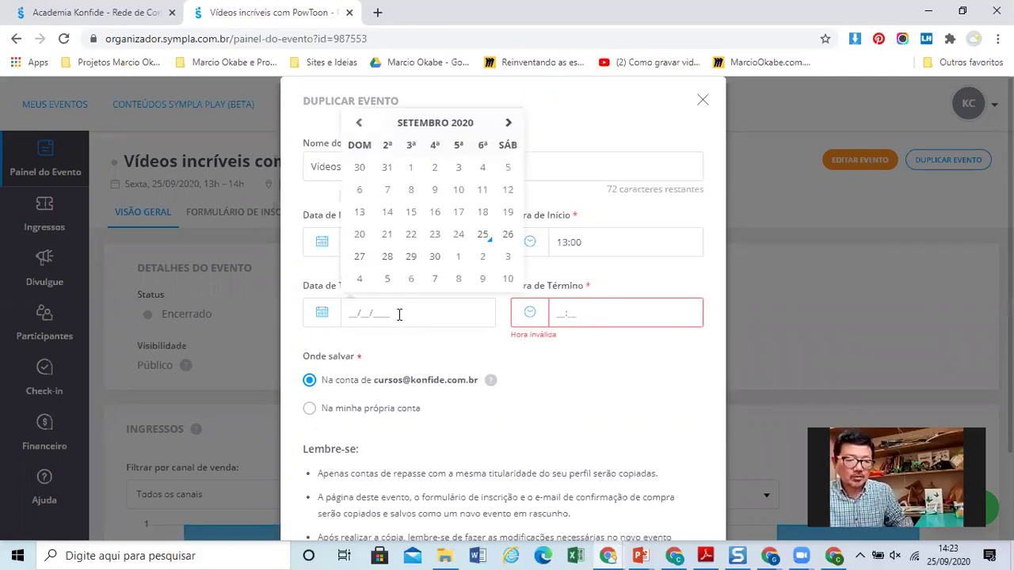
left_click(482, 256)
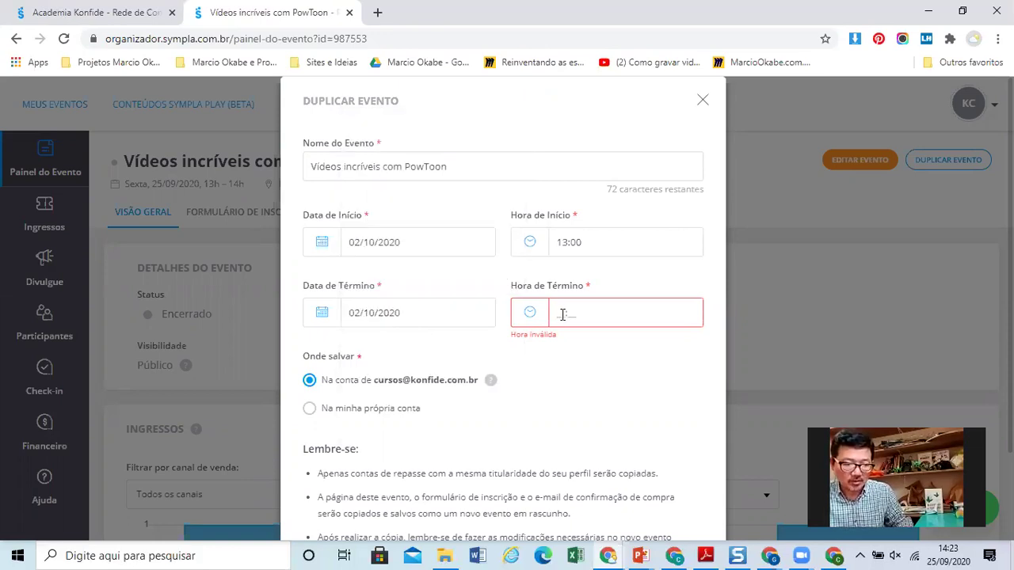
left_click(562, 315)
left_click(677, 378)
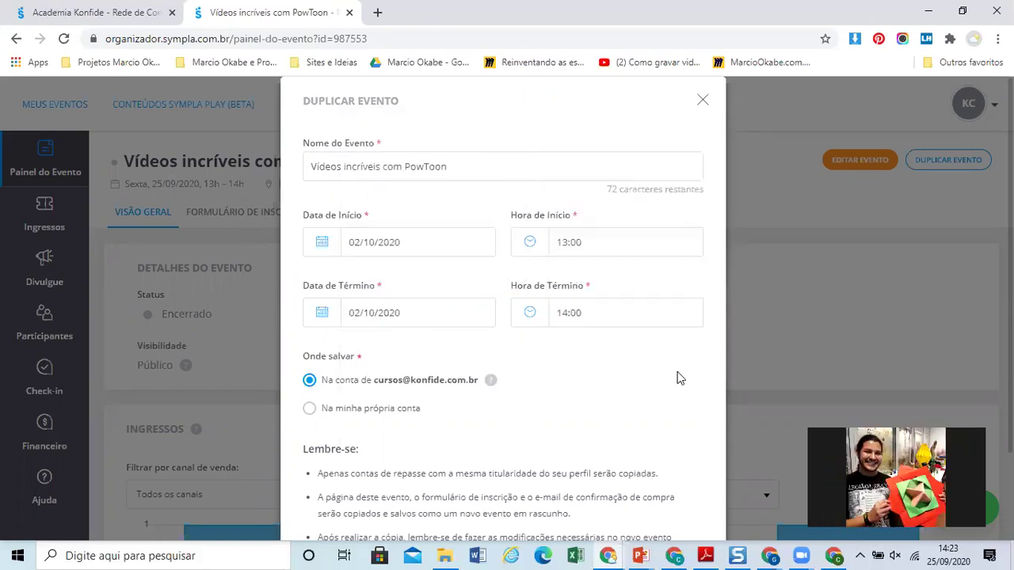
scroll(675, 368, "down", 3)
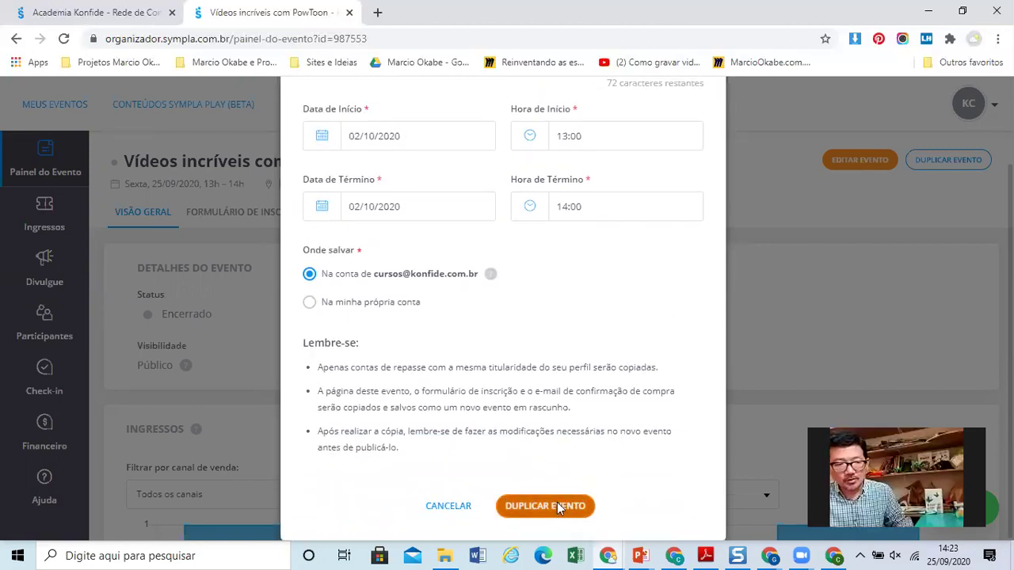
left_click(557, 507)
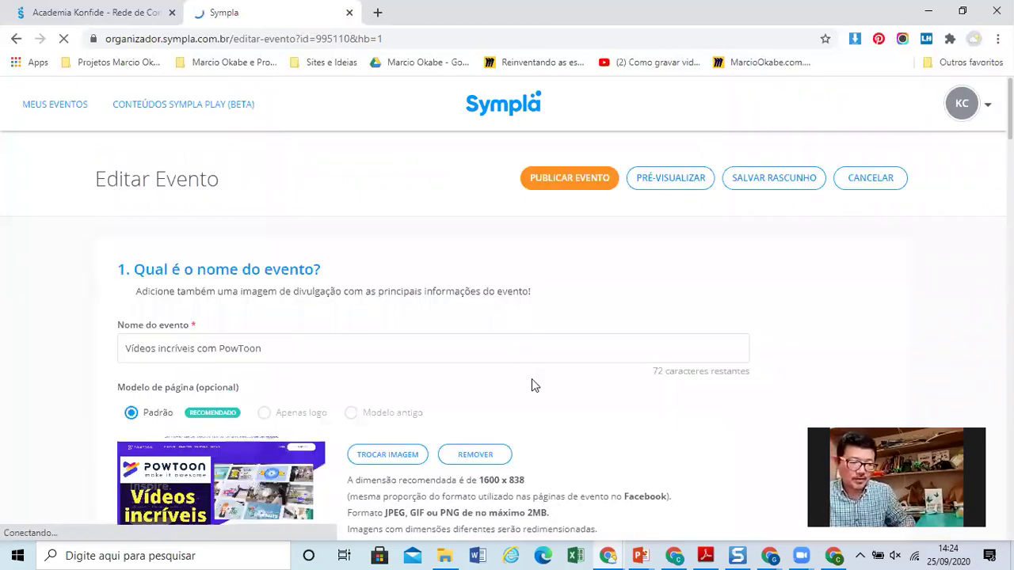
Step: Look over the duplicated event's image and online location settings, and open Powtoon's template gallery in a new browser tab
scroll(619, 368, "down", 4)
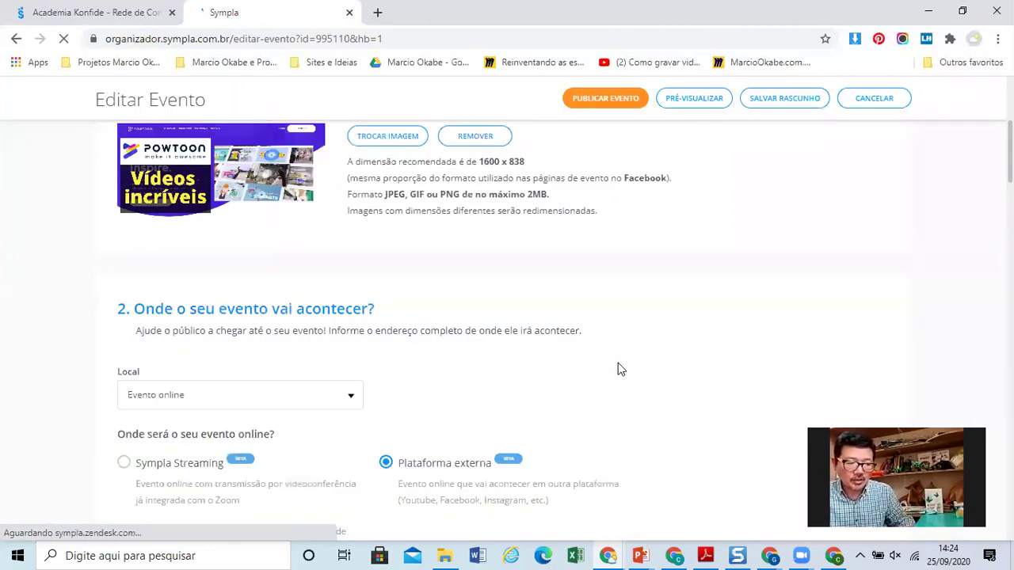
scroll(294, 242, "down", 3)
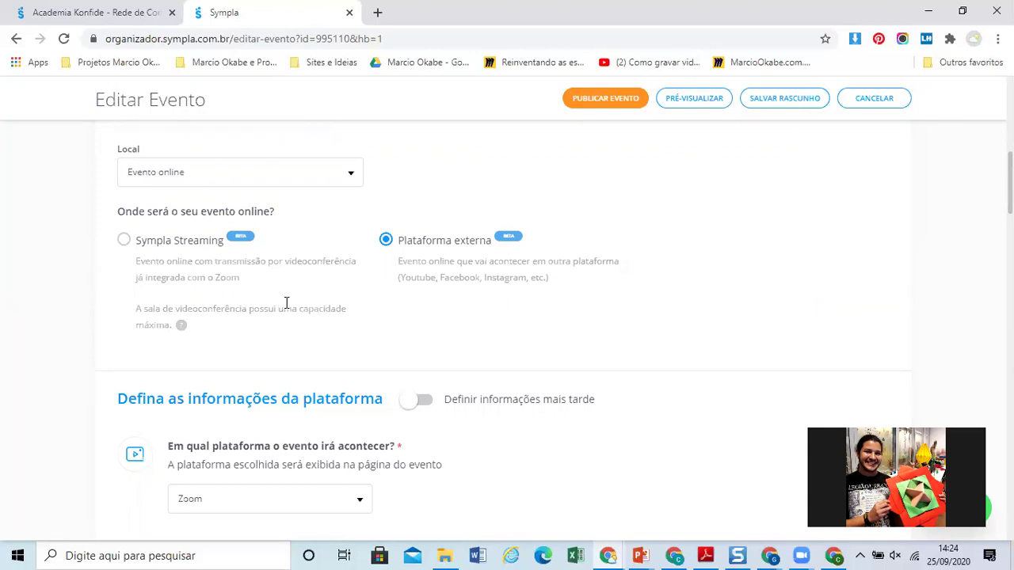
scroll(287, 304, "down", 1)
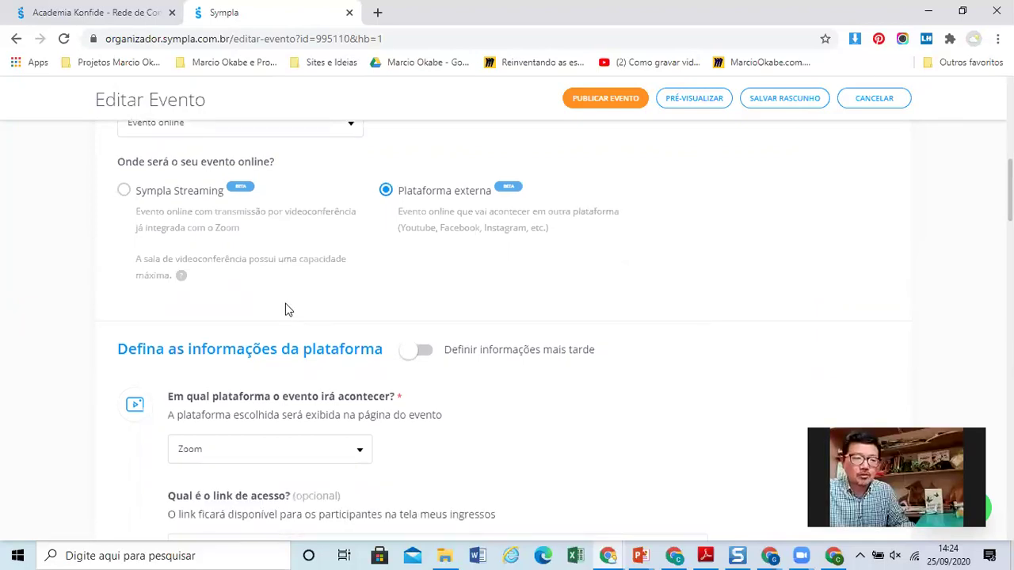
left_click(378, 13)
type("pow")
key("Return")
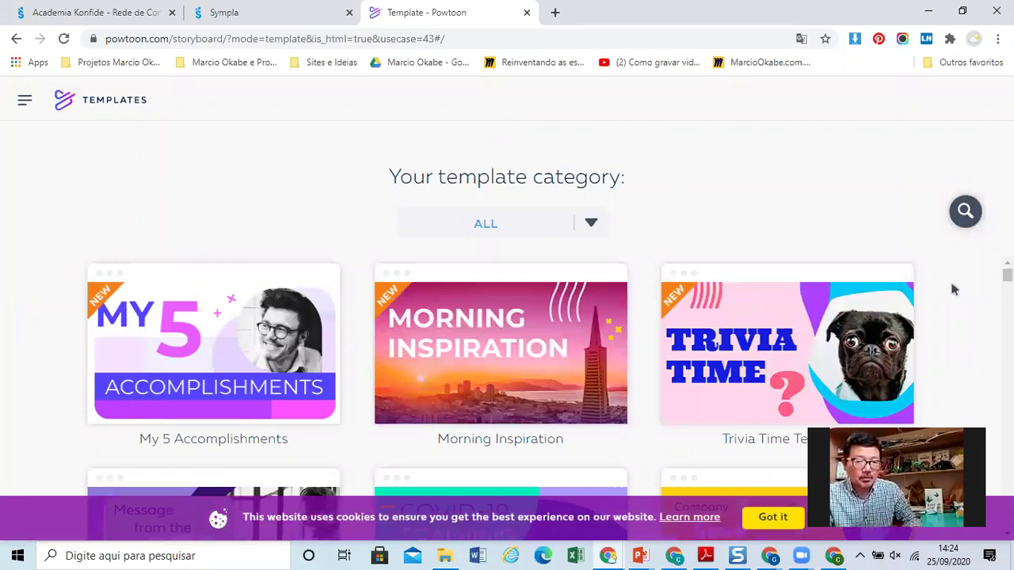
Step: Browse the Powtoon template gallery across all categories to examine the available video templates
left_click(965, 211)
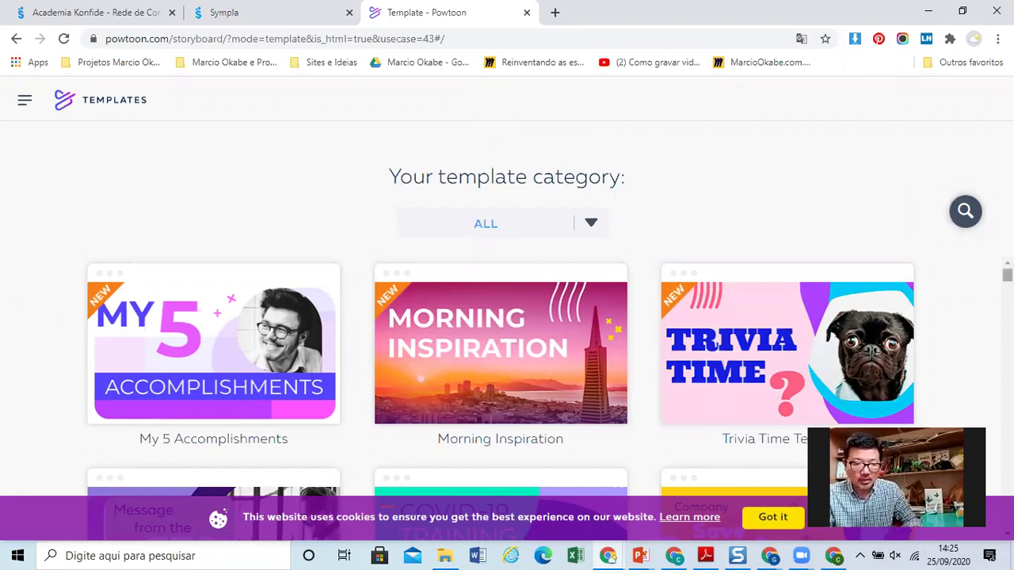
scroll(507, 381, "down", 5)
scroll(507, 380, "down", 2)
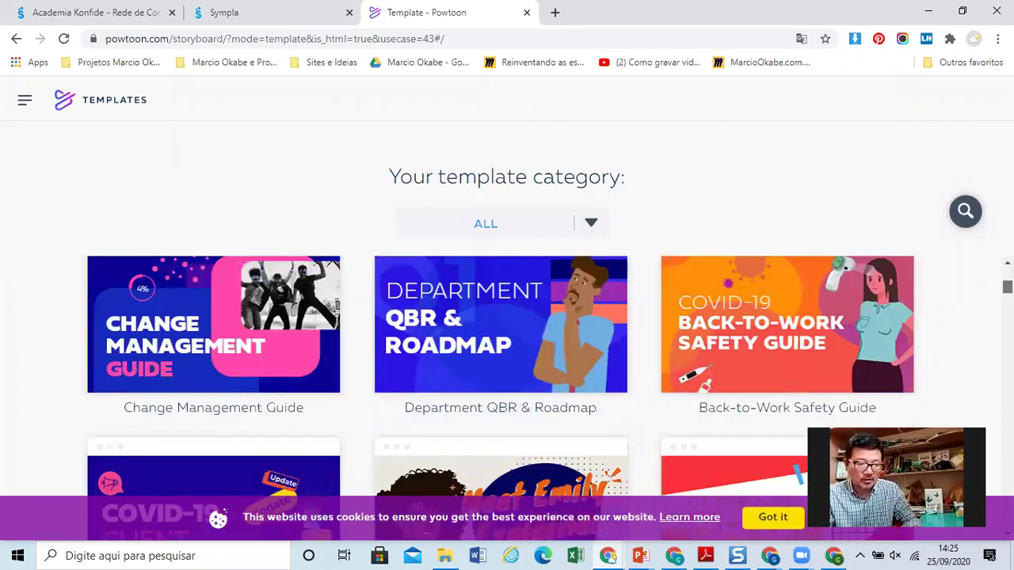
scroll(507, 380, "down", 2)
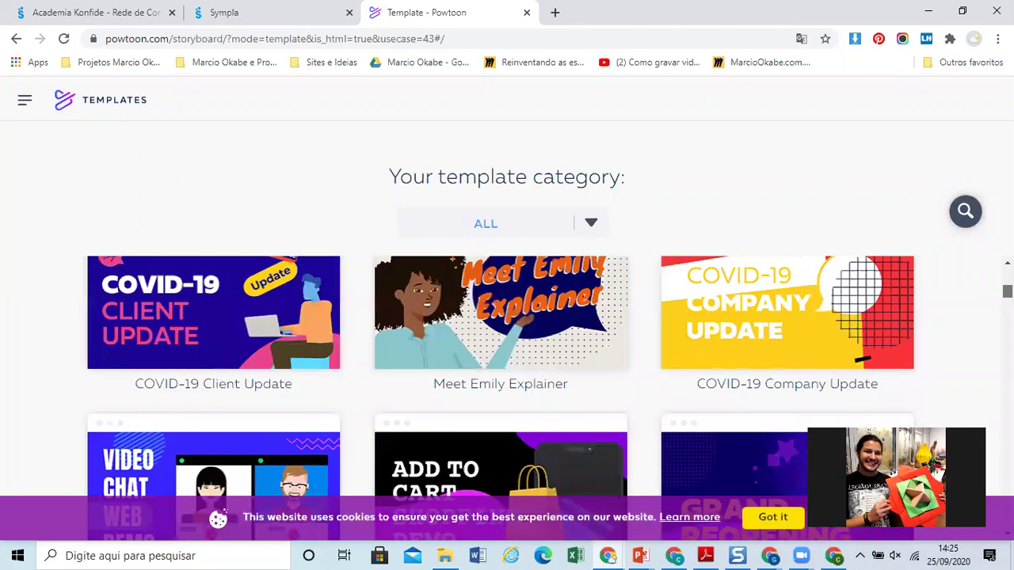
scroll(507, 381, "down", 1)
scroll(507, 381, "down", 1)
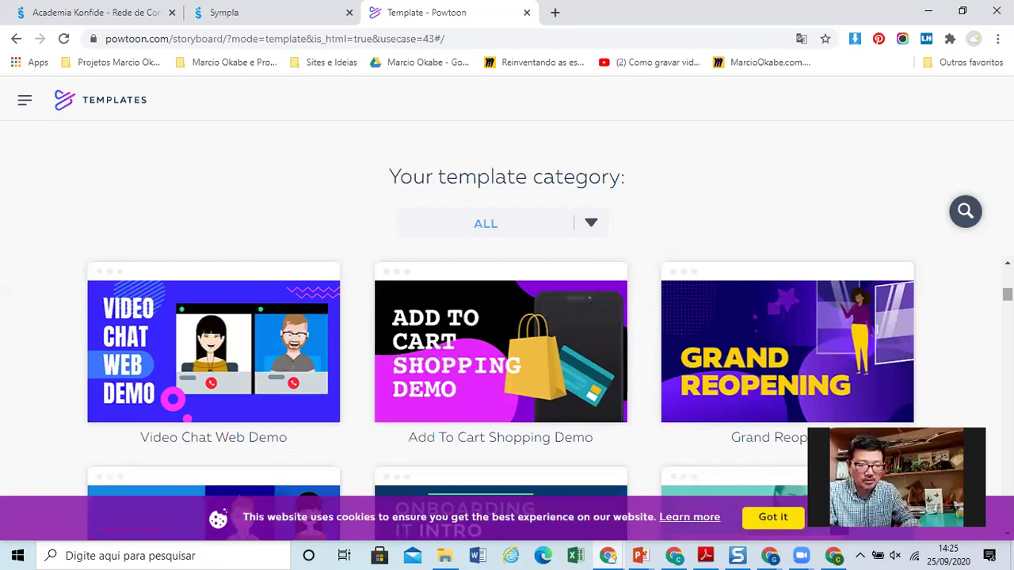
scroll(507, 380, "down", 2)
scroll(548, 397, "down", 1)
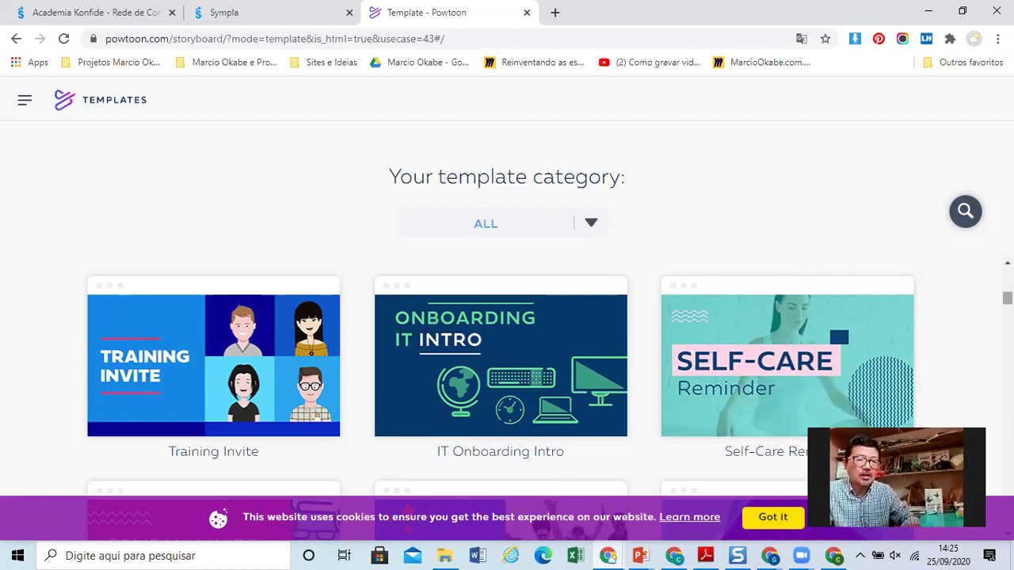
scroll(507, 356, "down", 3)
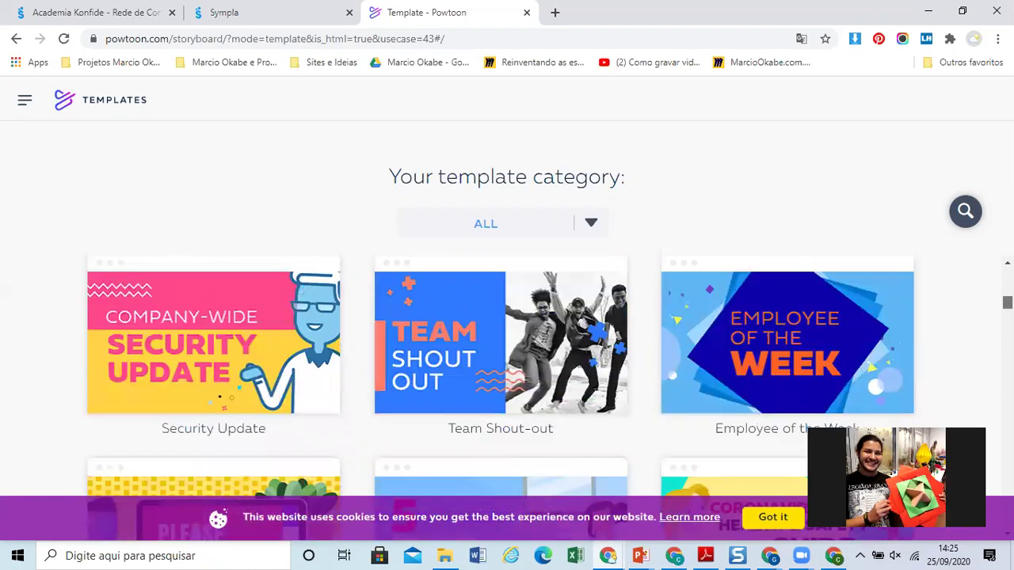
scroll(507, 396, "down", 5)
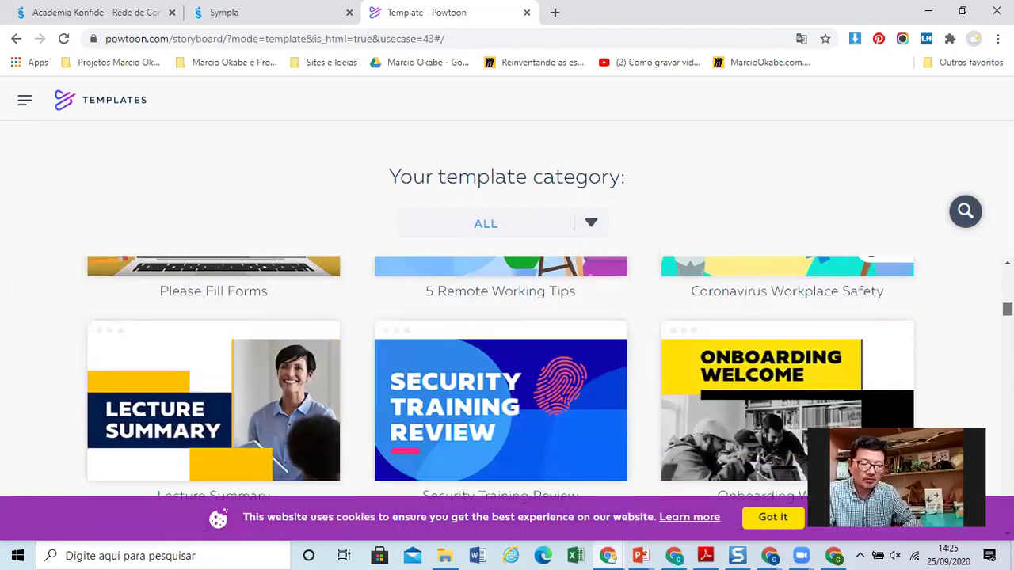
scroll(507, 357, "down", 2)
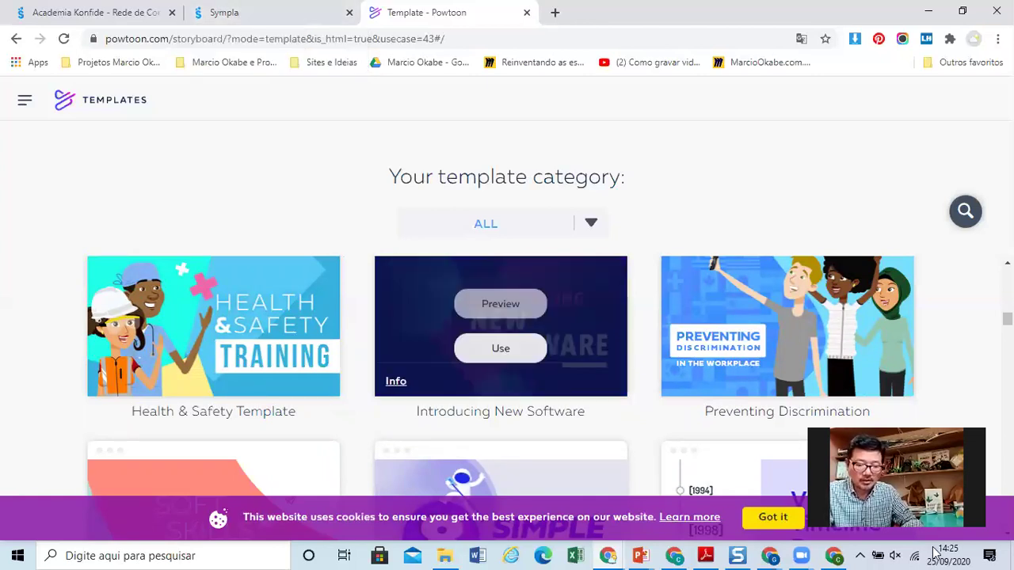
Step: Return to the Sympla event being edited and review the Zoom platform information and access link section
left_click(251, 15)
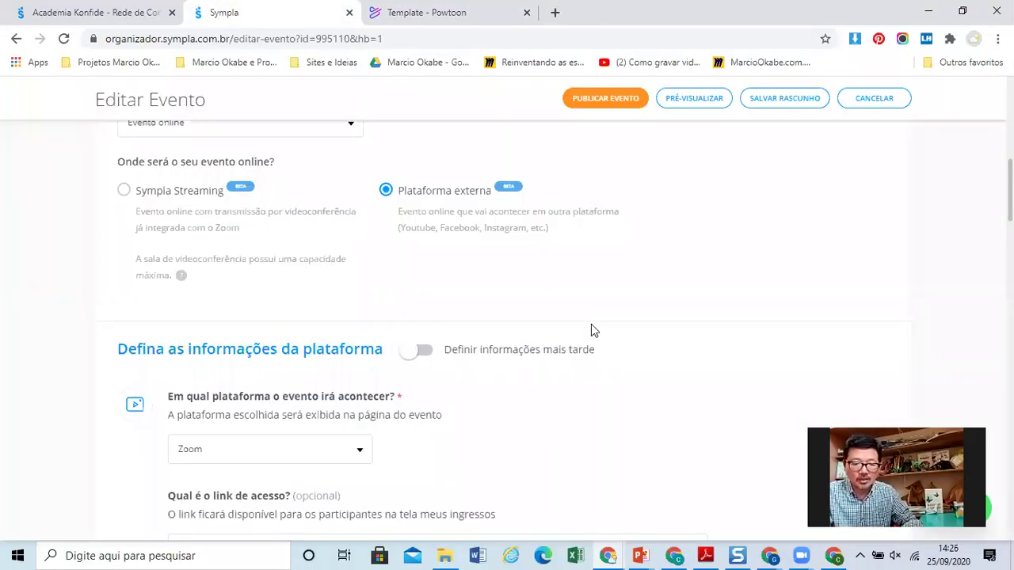
left_click(933, 554)
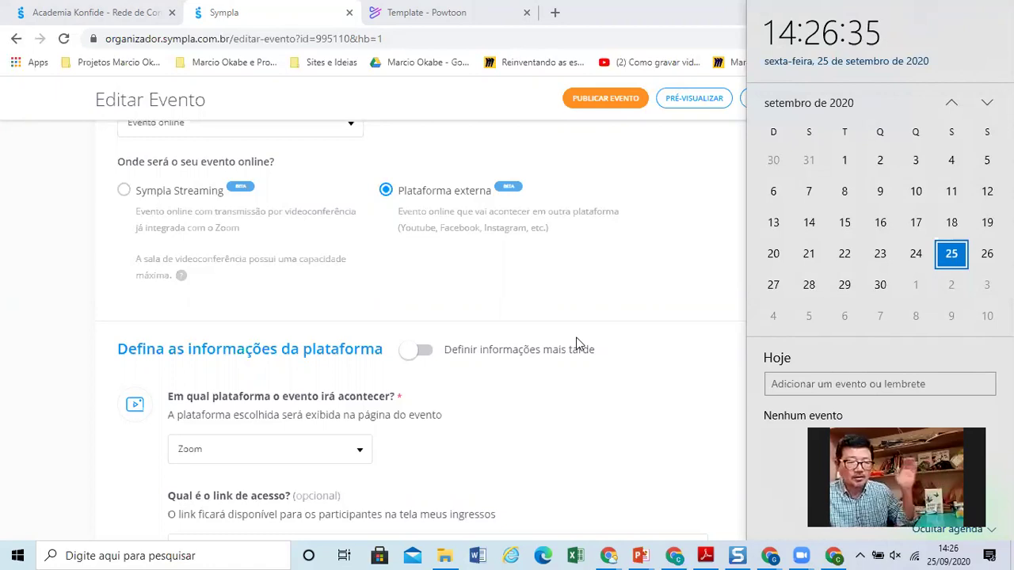
left_click(663, 292)
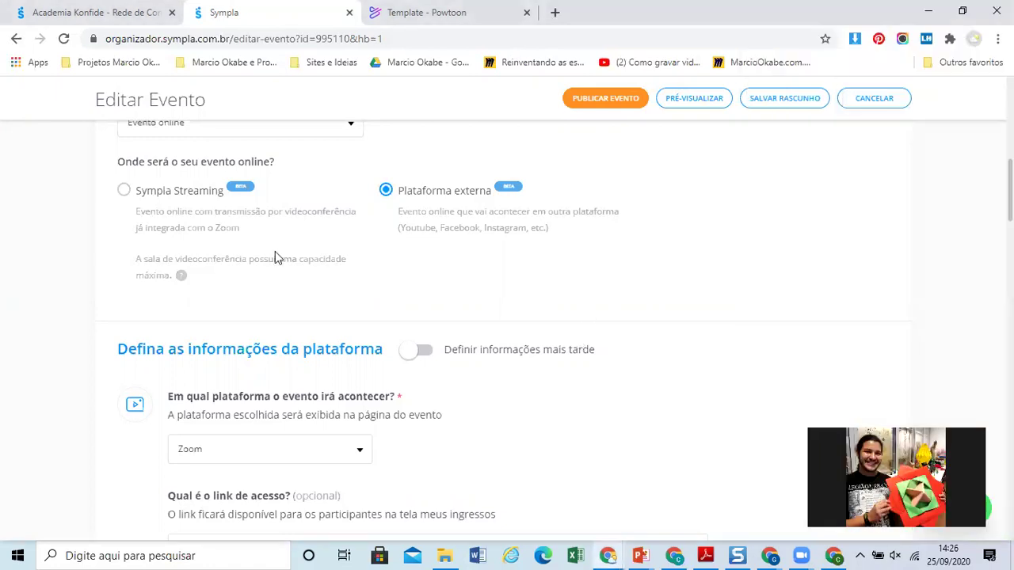
scroll(275, 251, "down", 3)
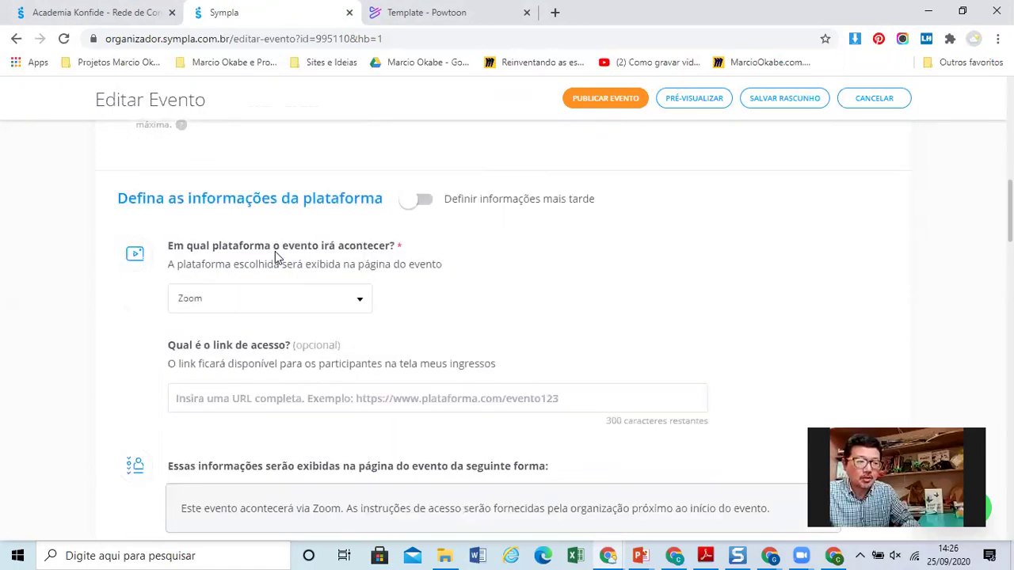
scroll(275, 251, "down", 1)
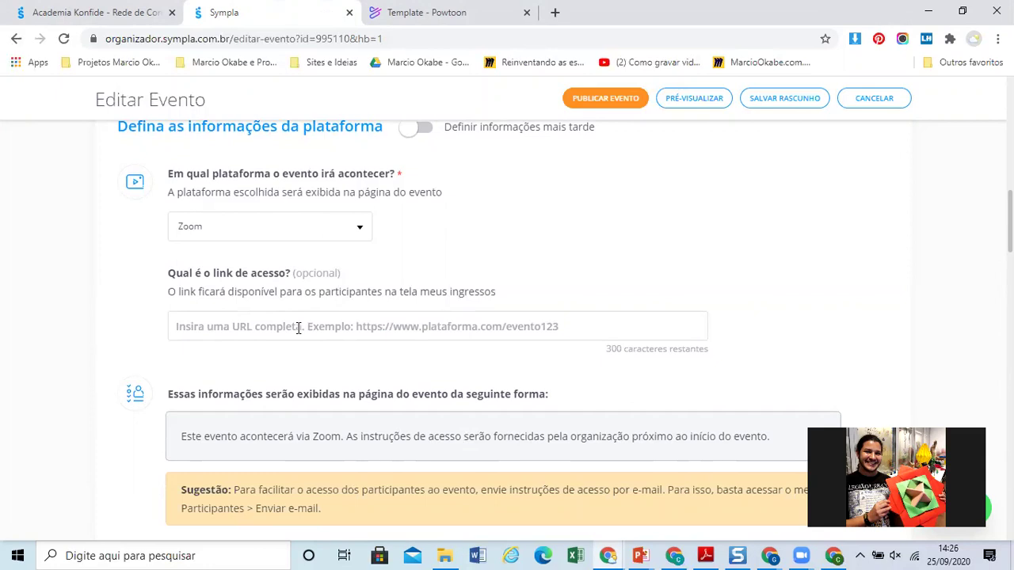
Step: Switch to WhatsApp, find the Powtoon class message in the Cultura Maker e Inovação group, and copy its Zoom meeting link
key("alt+Tab")
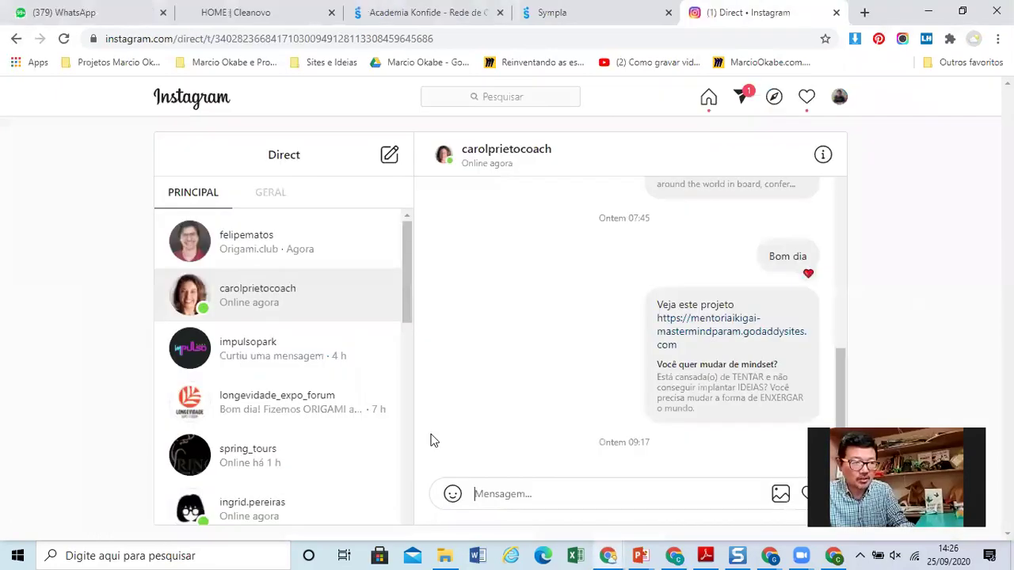
left_click(109, 12)
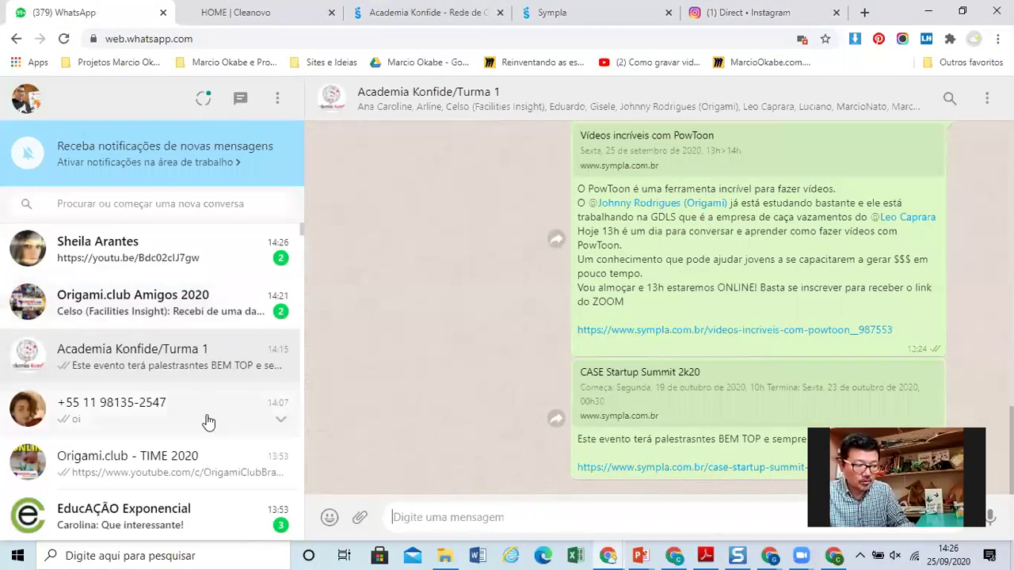
scroll(199, 460, "down", 2)
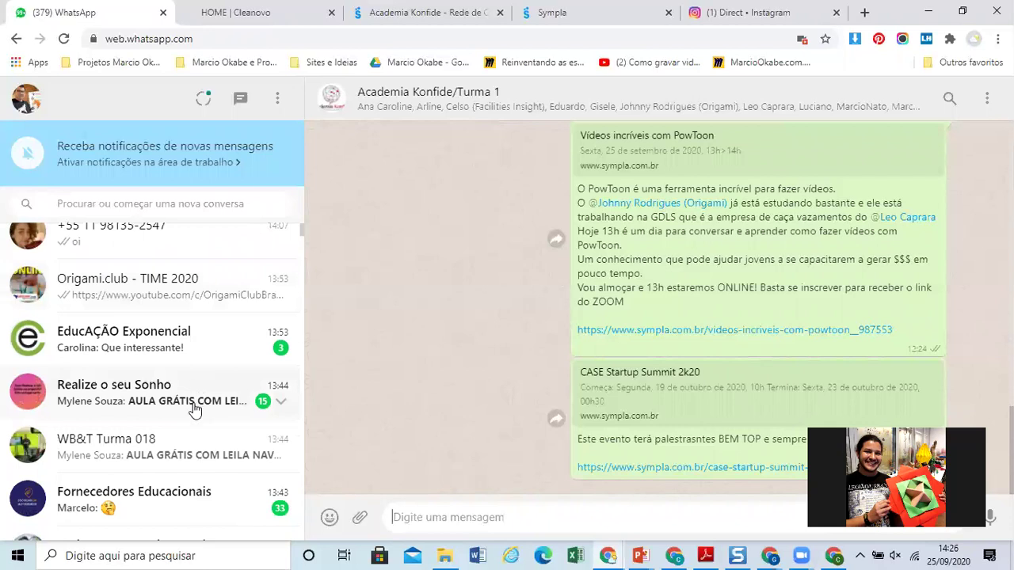
scroll(194, 475, "down", 2)
scroll(190, 468, "down", 1)
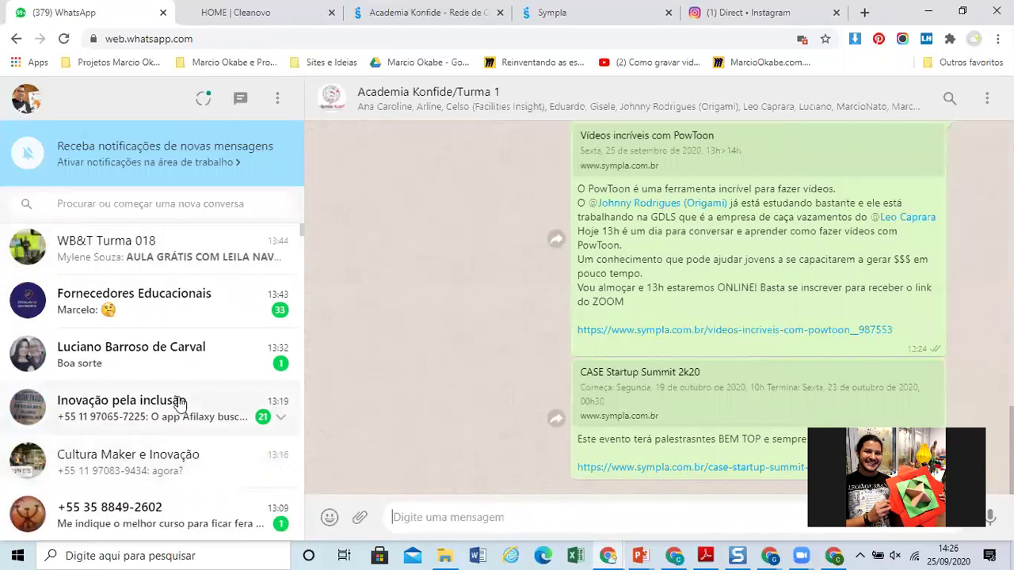
scroll(179, 419, "down", 2)
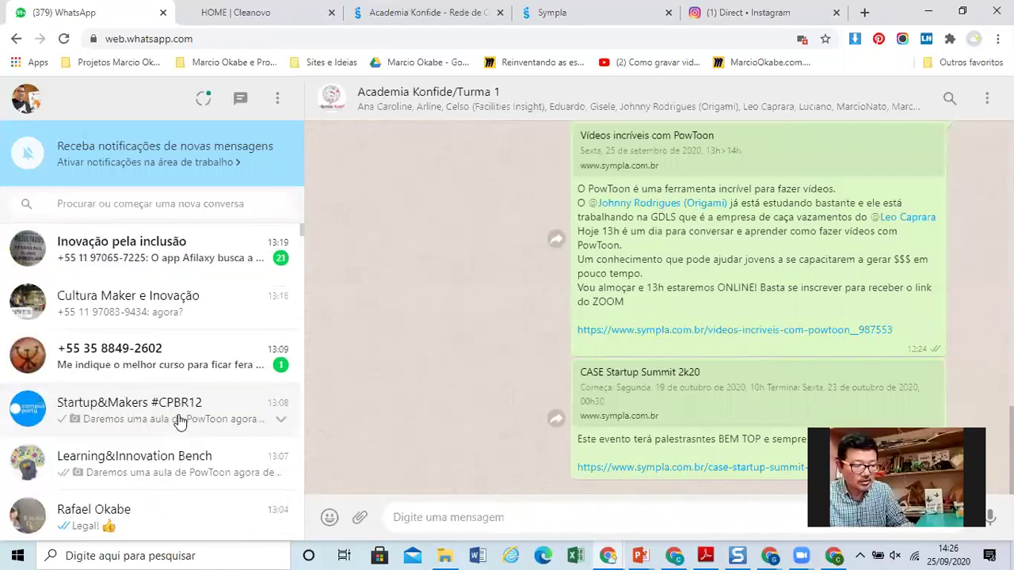
left_click(180, 315)
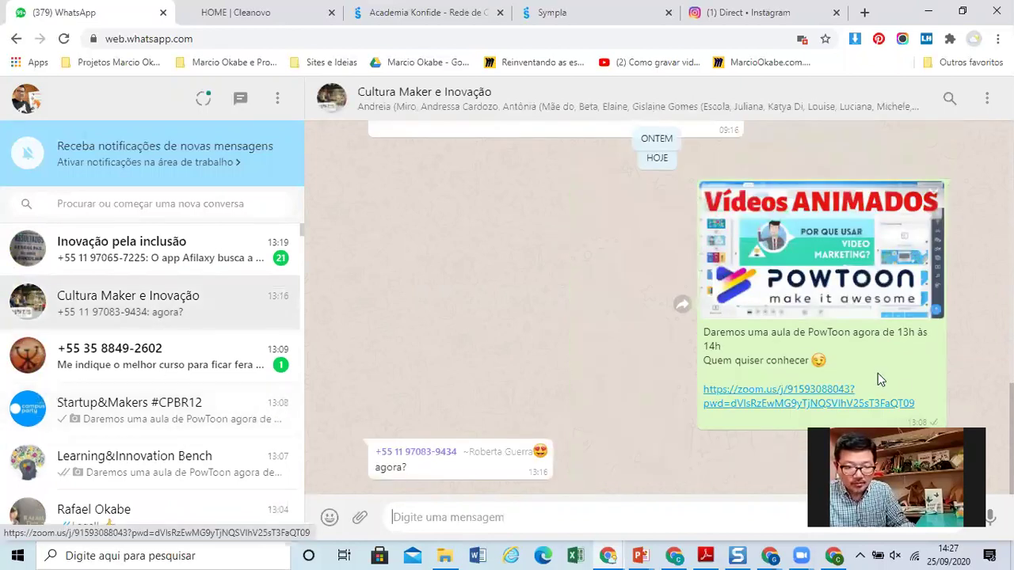
left_click_drag(912, 403, 707, 391)
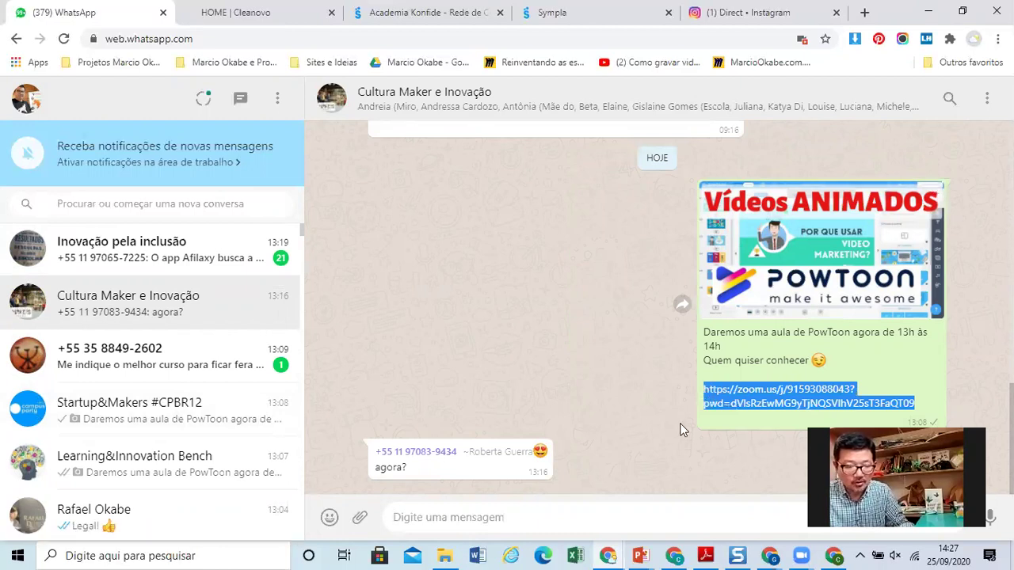
Step: Return to the Sympla event and paste the copied Zoom meeting link, including its embedded passcode, as the event's access link
key("alt+Tab")
left_click(444, 326)
key("ctrl+v")
Step: Open the Videomakers free ticket for editing and set its quantity to 5
scroll(442, 319, "down", 1)
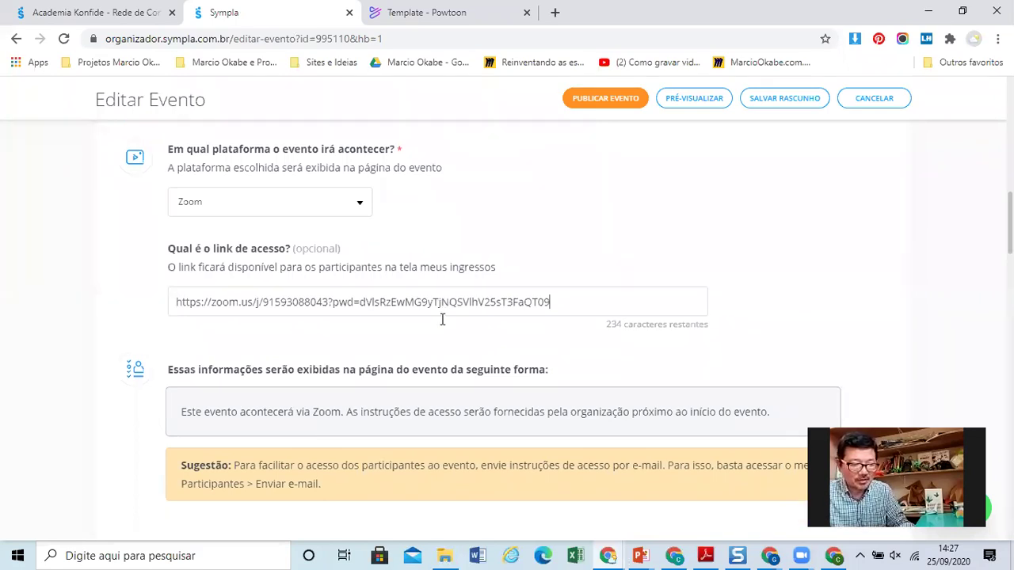
scroll(442, 319, "down", 6)
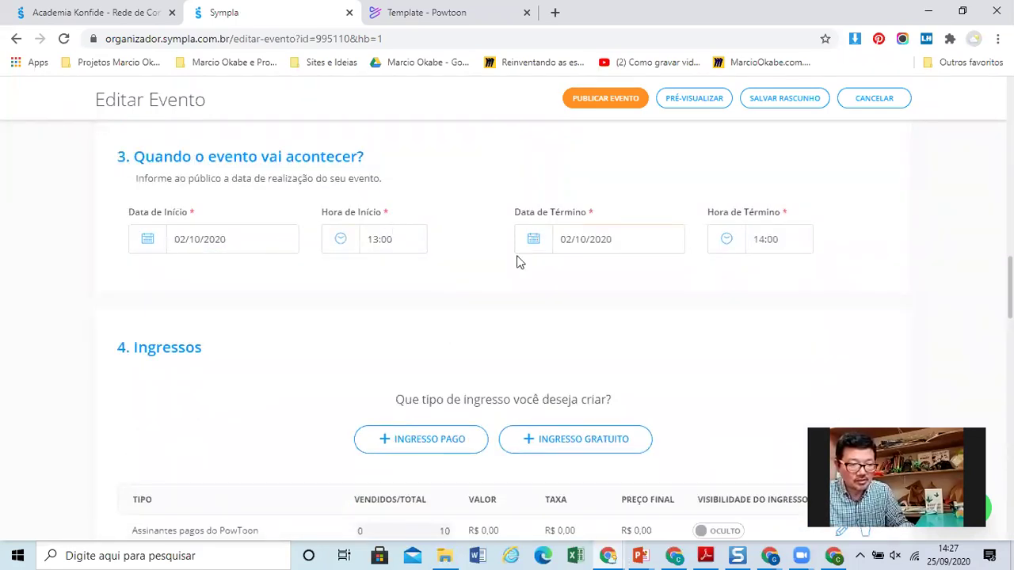
scroll(576, 273, "down", 3)
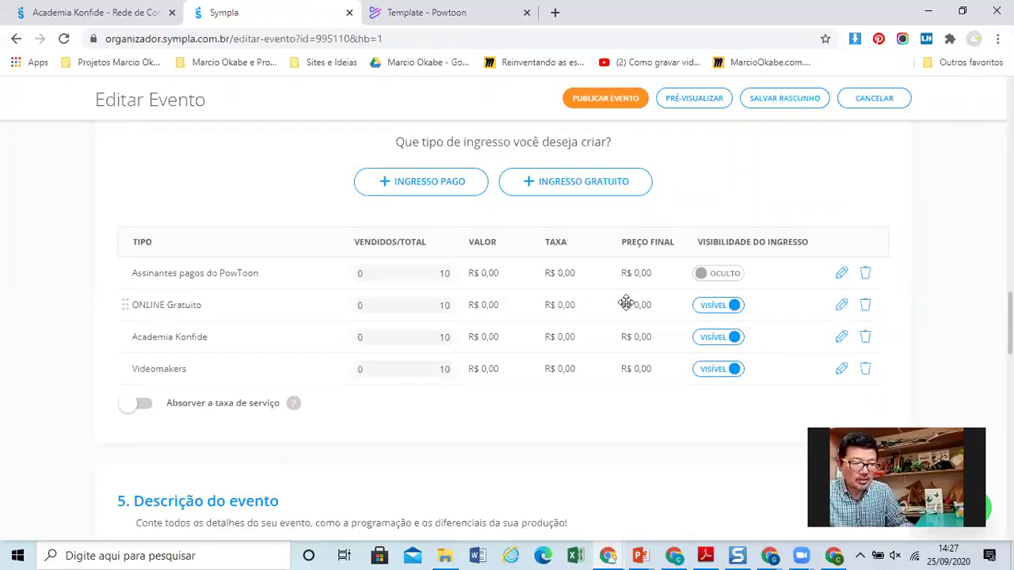
left_click(842, 373)
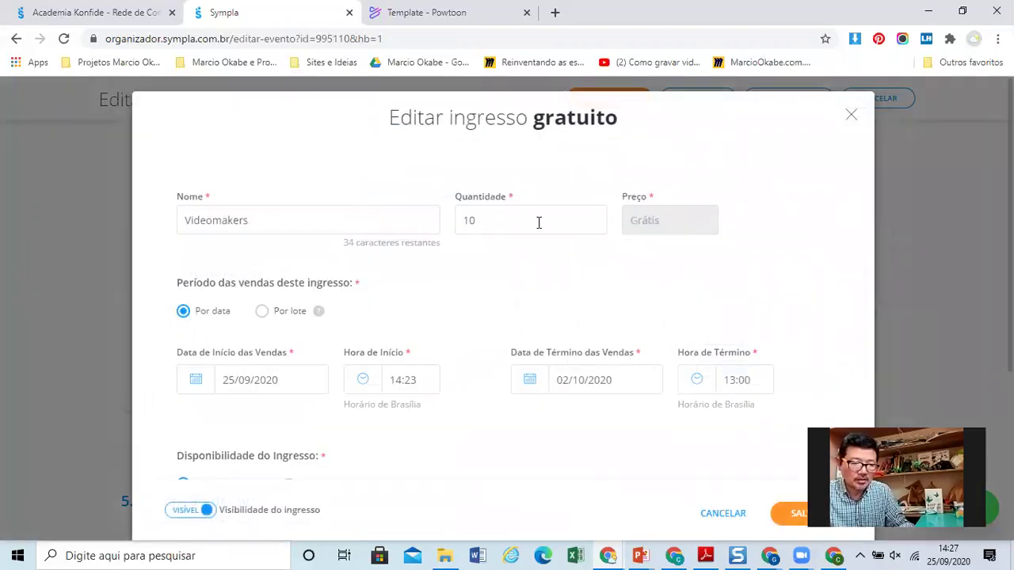
left_click_drag(537, 218, 355, 224)
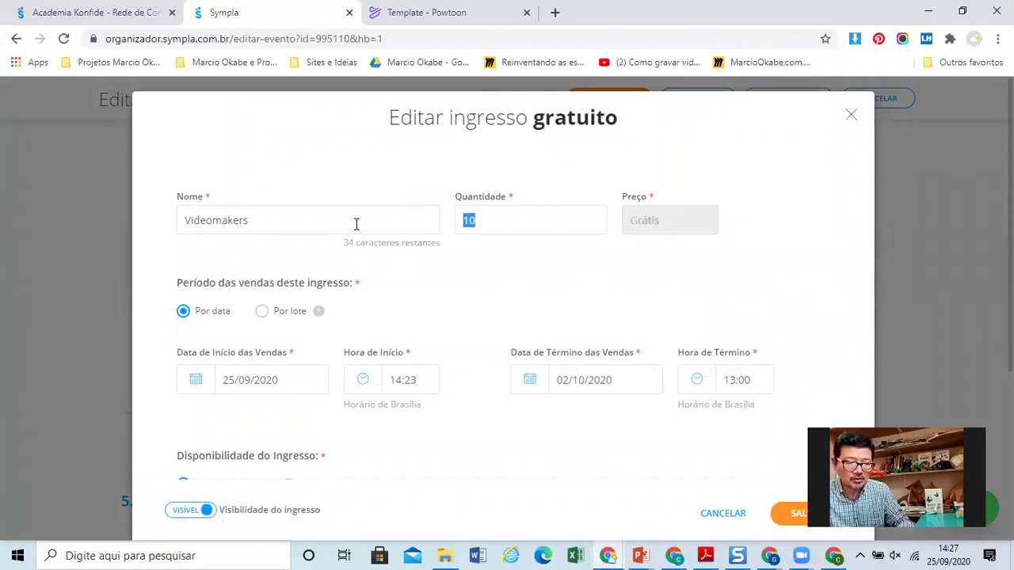
type("5")
scroll(464, 345, "down", 2)
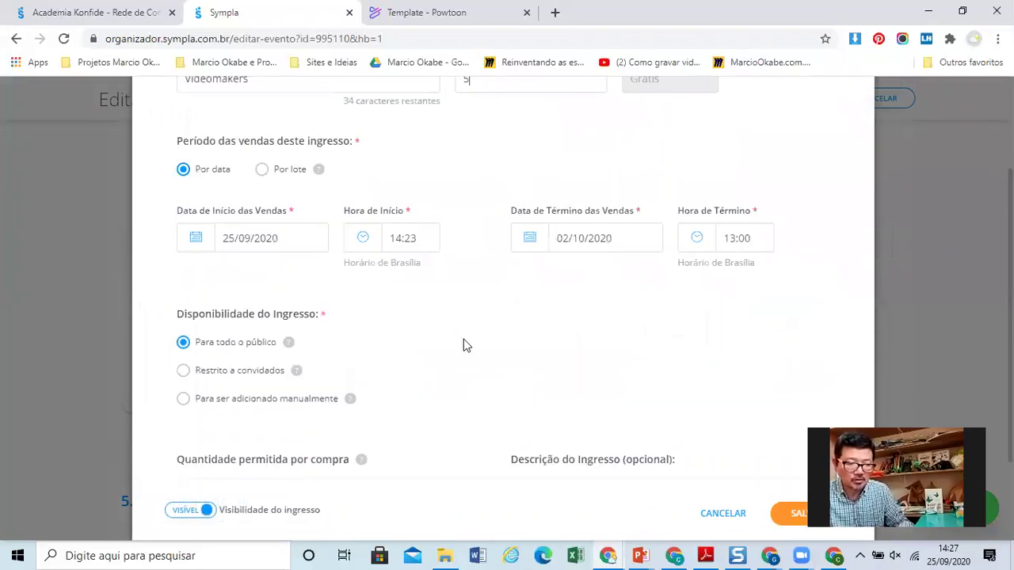
Step: Set the Videomakers ticket's sales end time to 14:00 and save the ticket
left_click(620, 221)
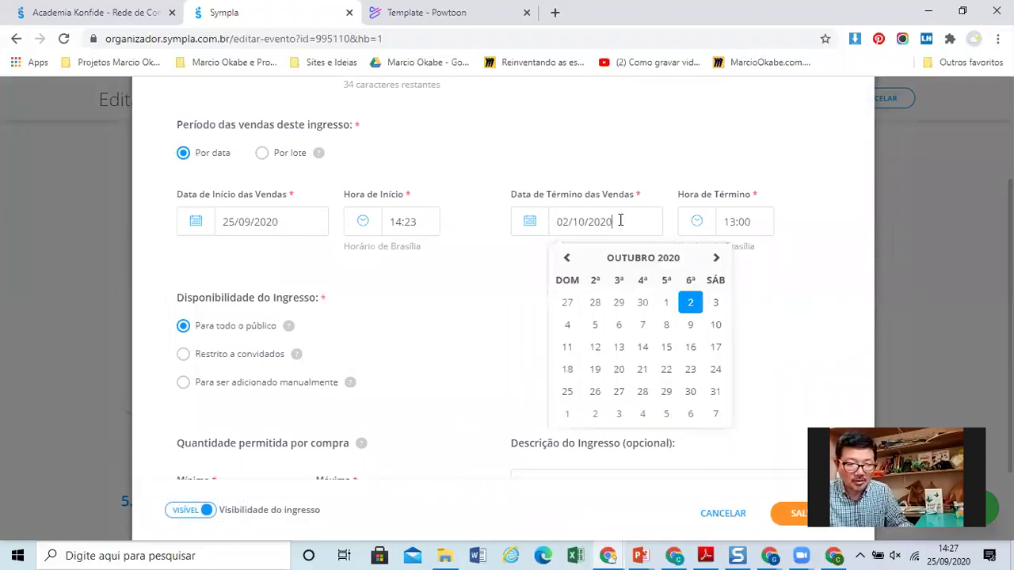
left_click(734, 221)
left_click(761, 332)
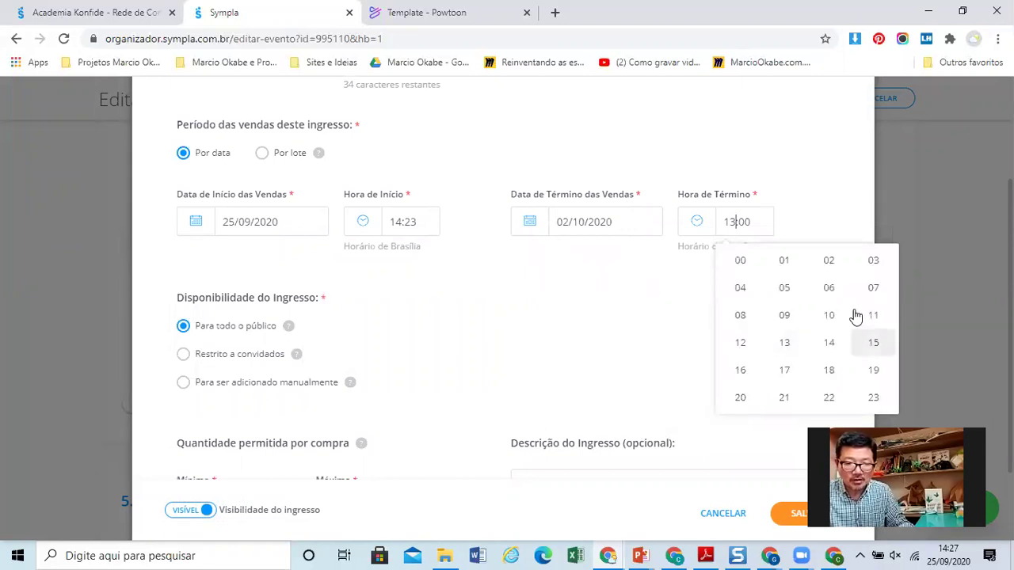
left_click(832, 342)
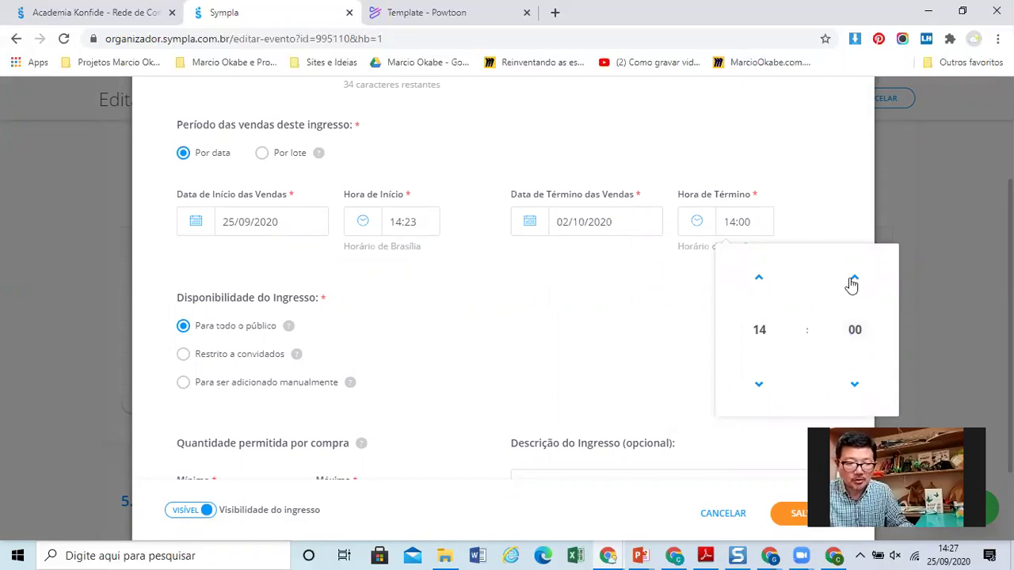
left_click(788, 511)
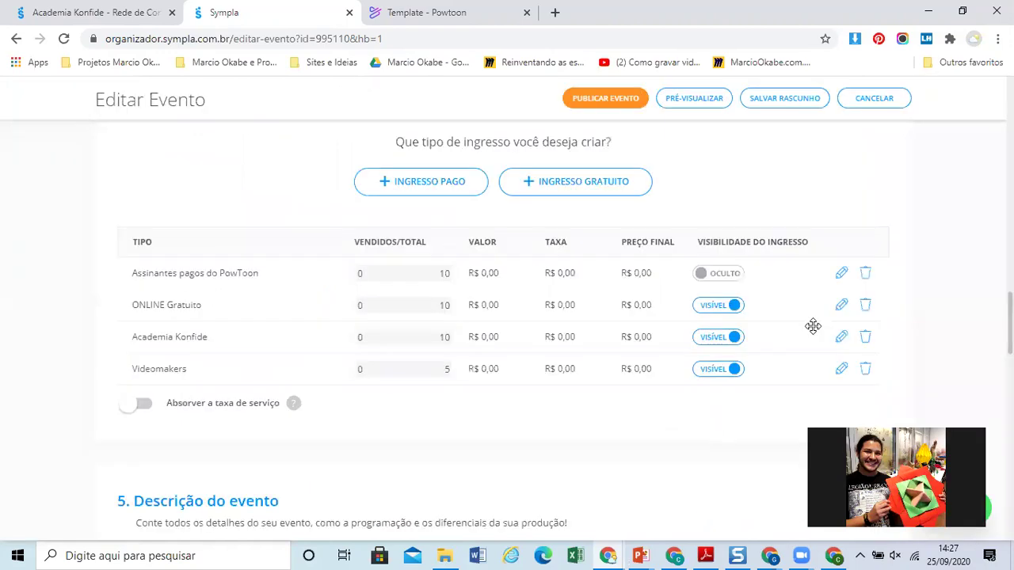
Step: Open the ONLINE Gratuito ticket for editing
left_click(839, 306)
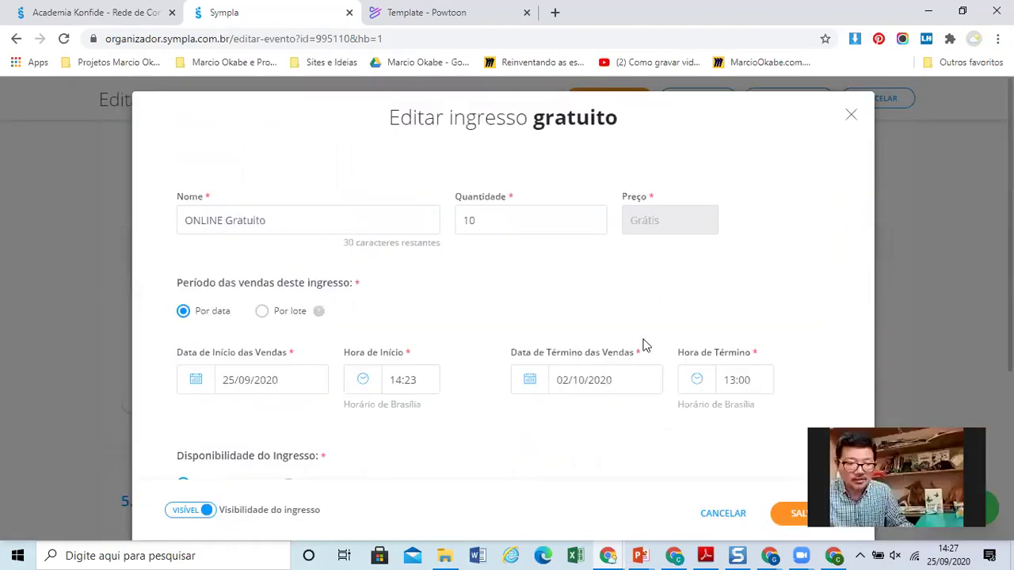